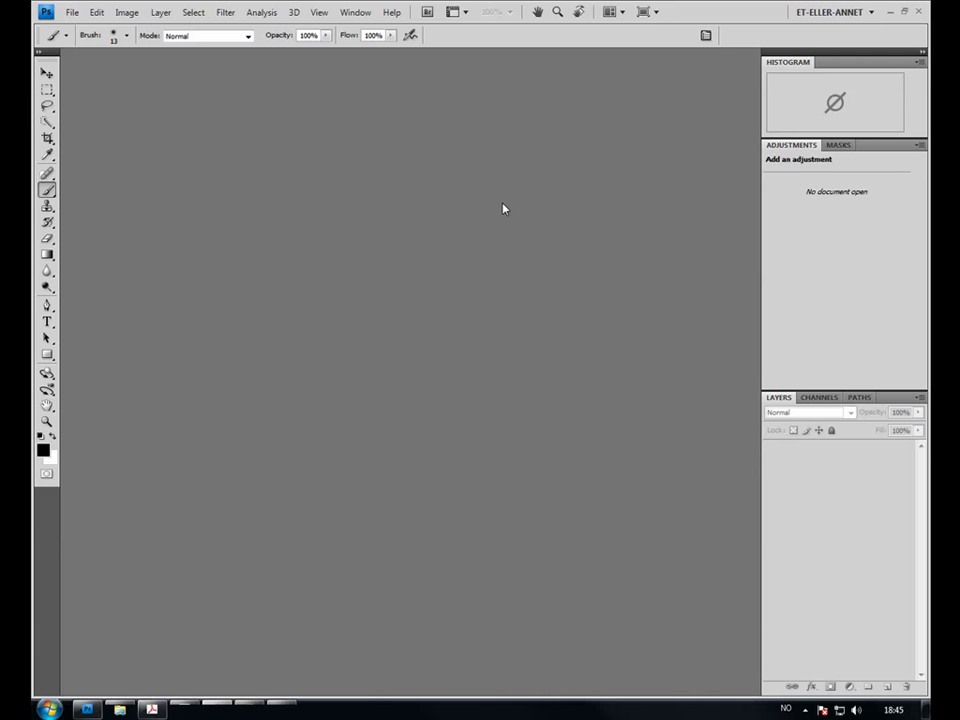
- Open Photoshop's Preferences dialog on the General page from the Edit menu
click(96, 13)
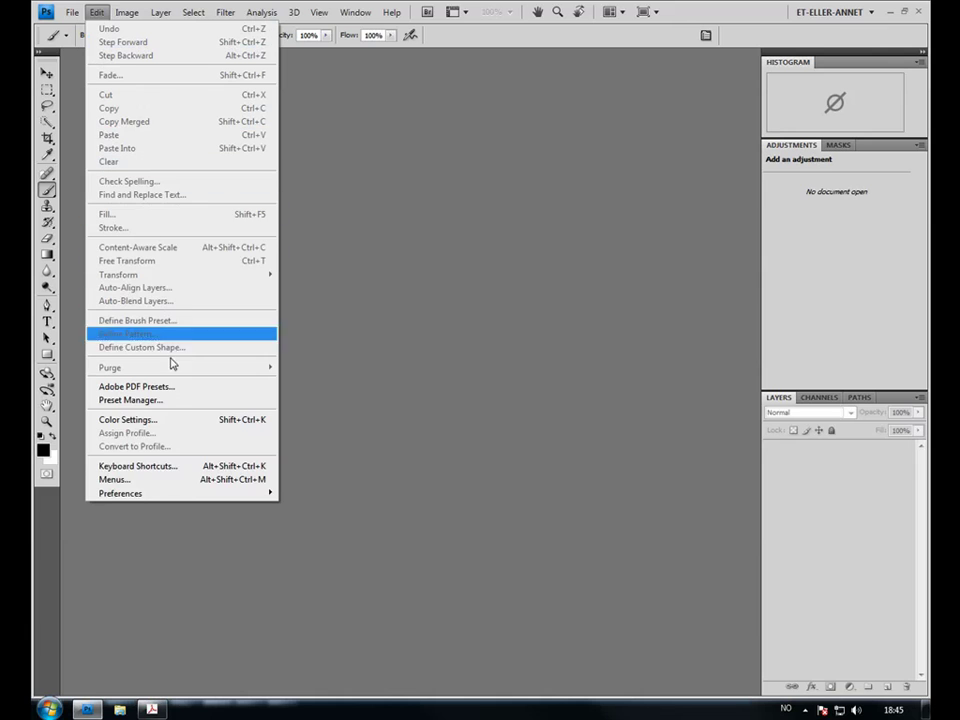
mouse_move(121, 493)
click(298, 497)
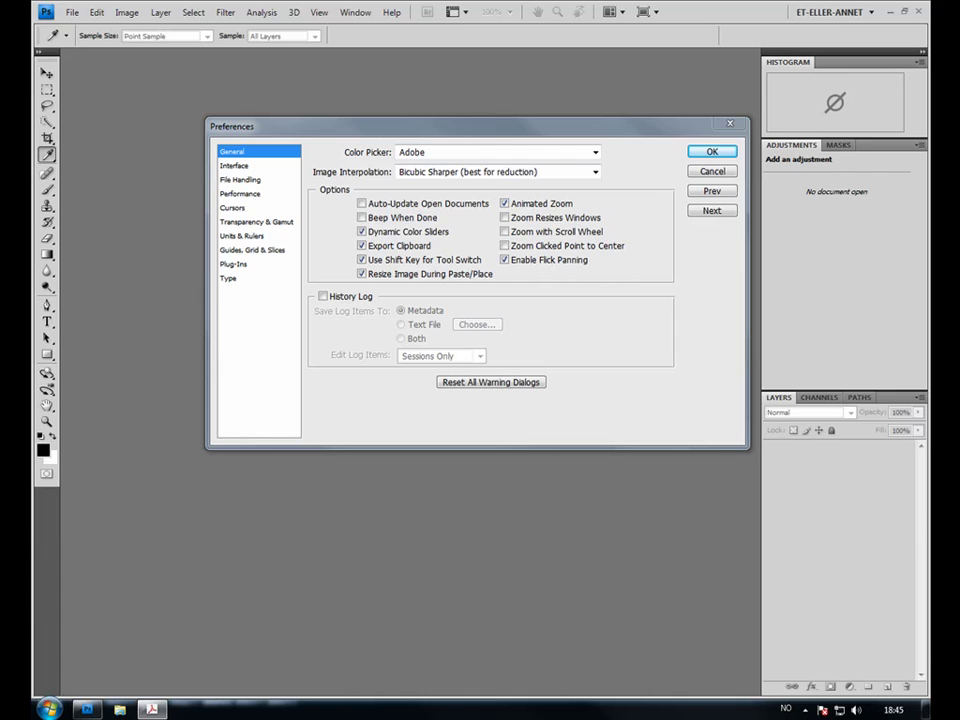
- Set Image Interpolation to Bicubic Sharper (best for reduction)
click(492, 173)
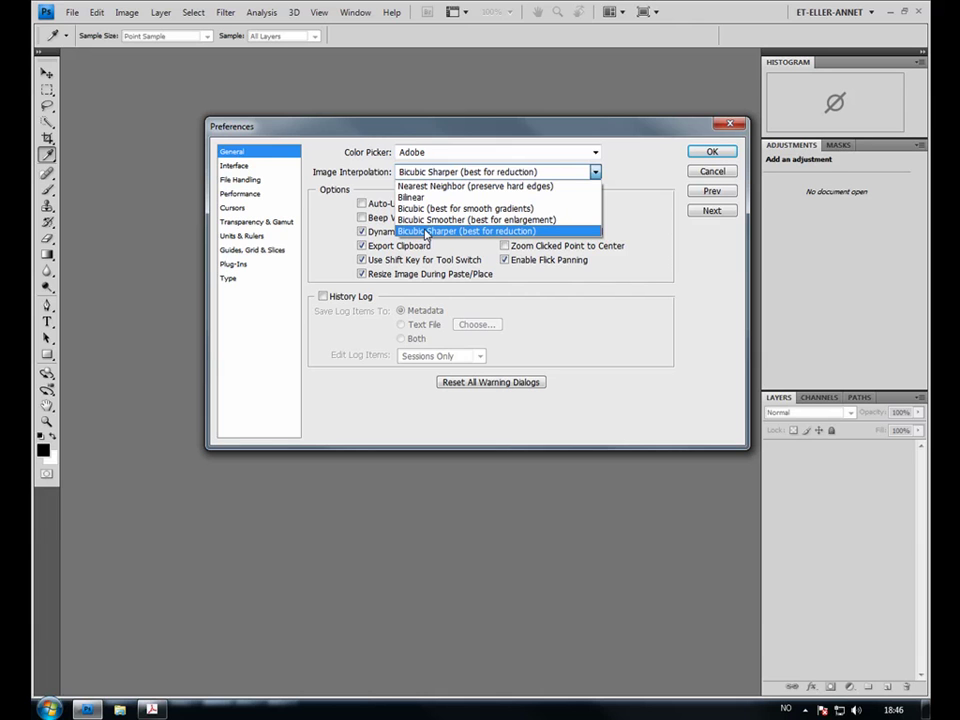
click(426, 231)
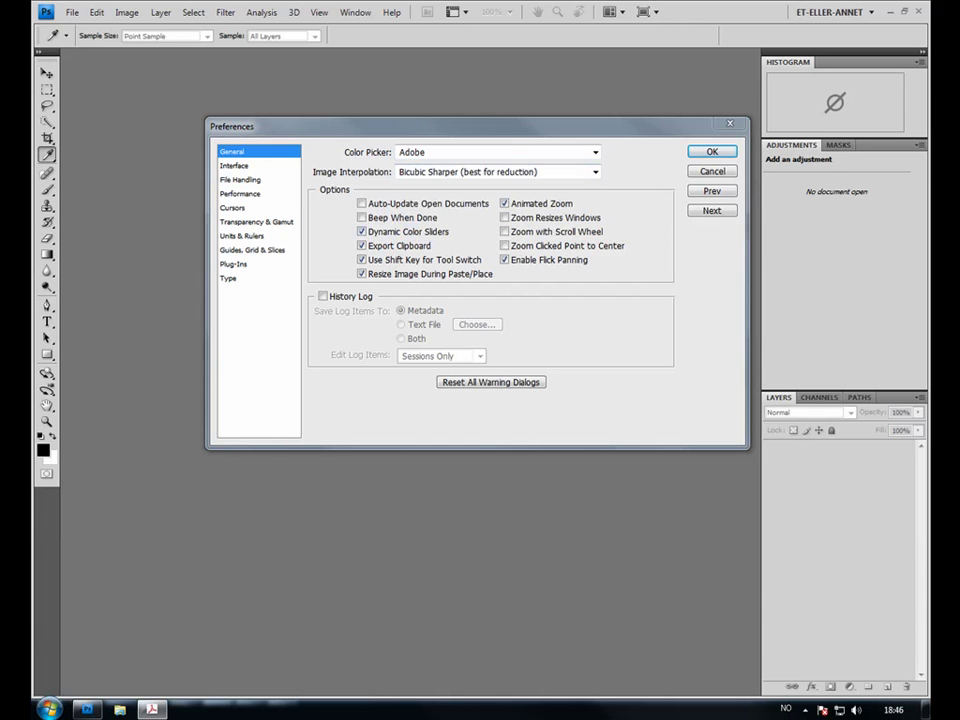
- On the Interface page, give Standard Screen Mode a custom background colour
click(242, 169)
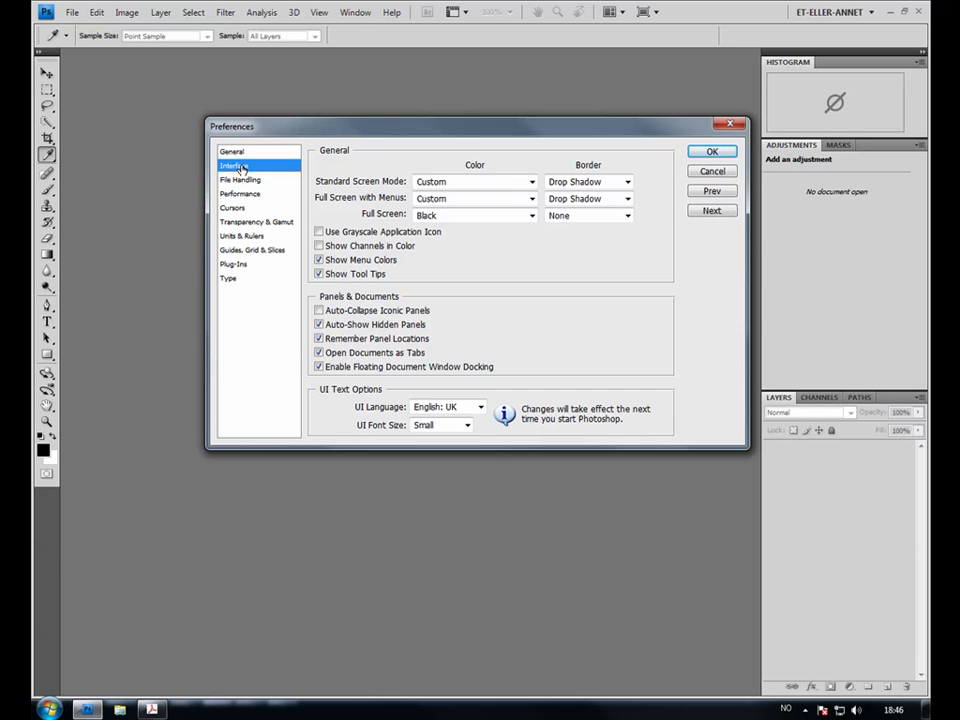
click(454, 182)
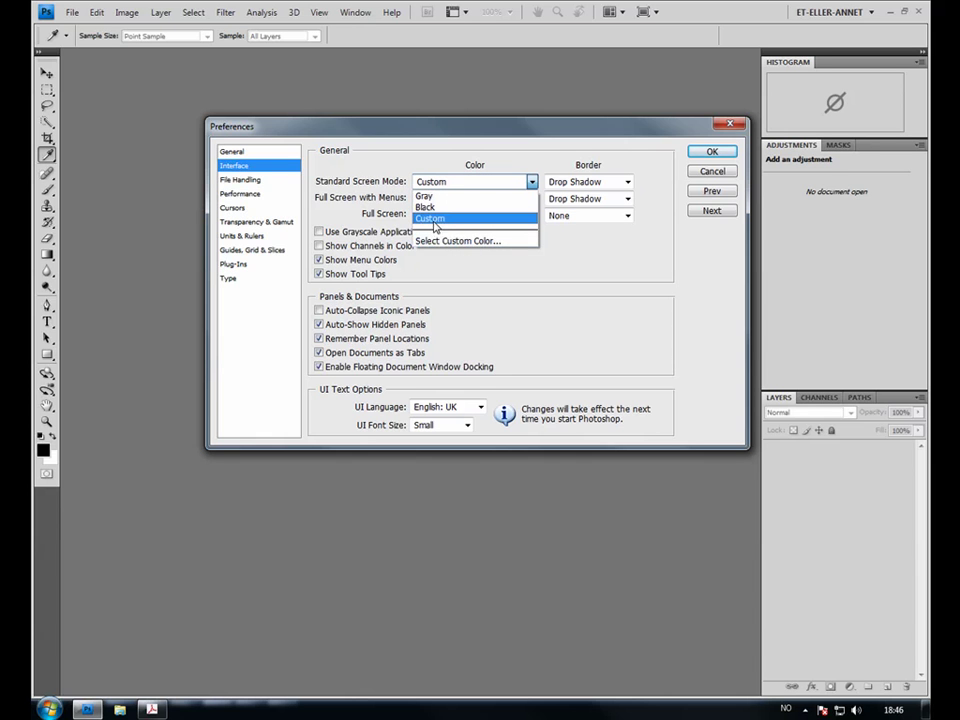
click(480, 243)
click(612, 174)
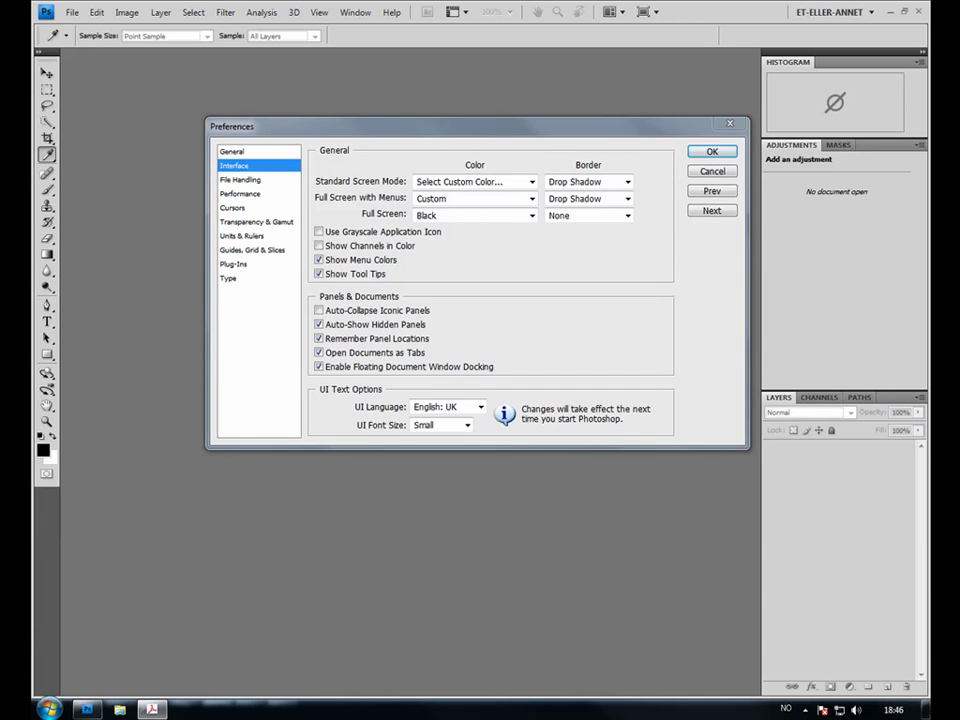
- Show the File Handling preferences to review the file saving options
click(234, 180)
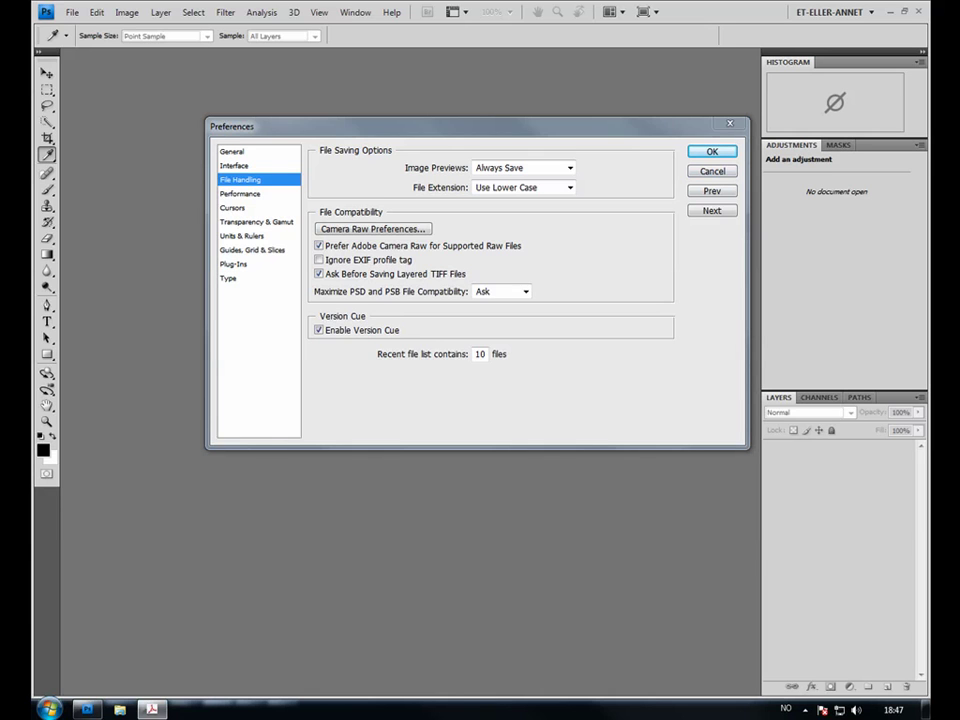
- Raise Performance memory usage so Photoshop uses 2745 MB (80%)
click(236, 197)
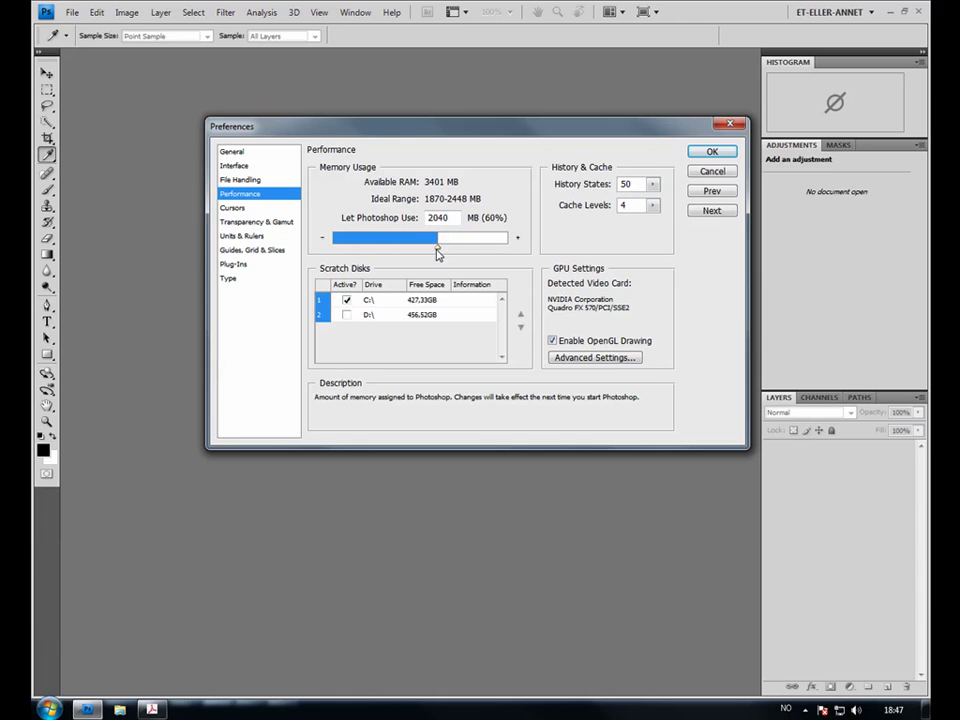
drag(437, 247, 474, 248)
click(475, 249)
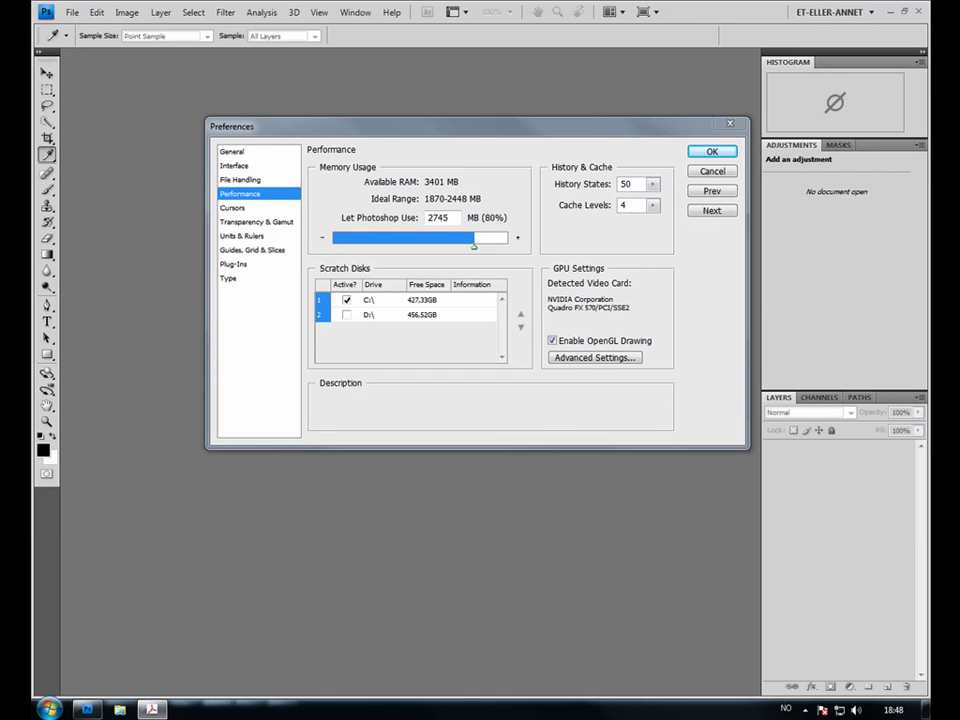
- Show the Cursors preferences with Full Size Brush Tip and crosshair enabled
click(244, 209)
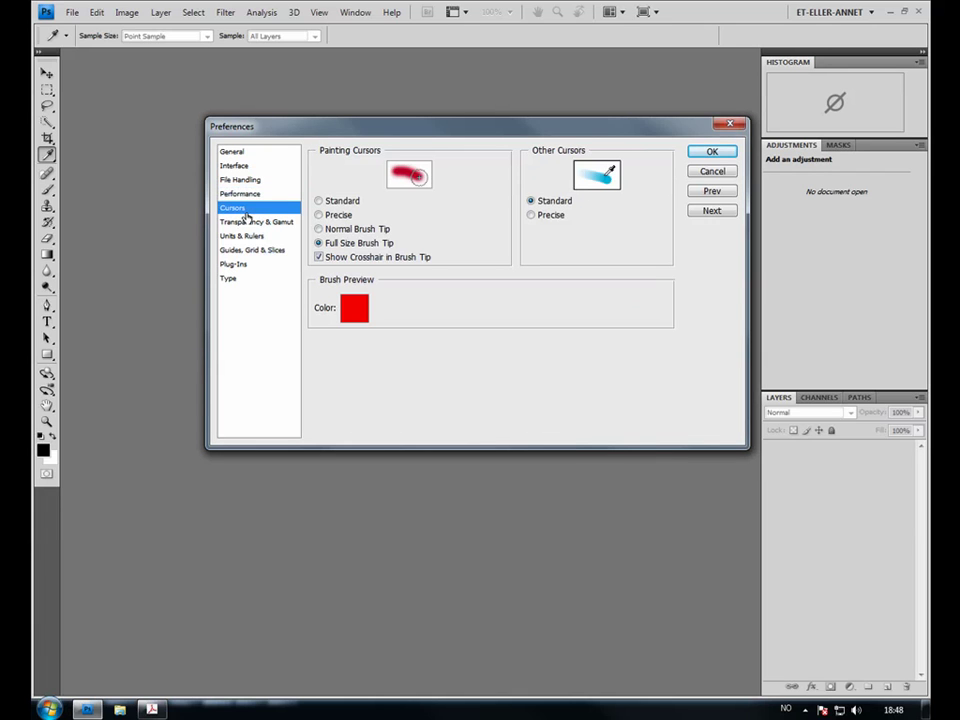